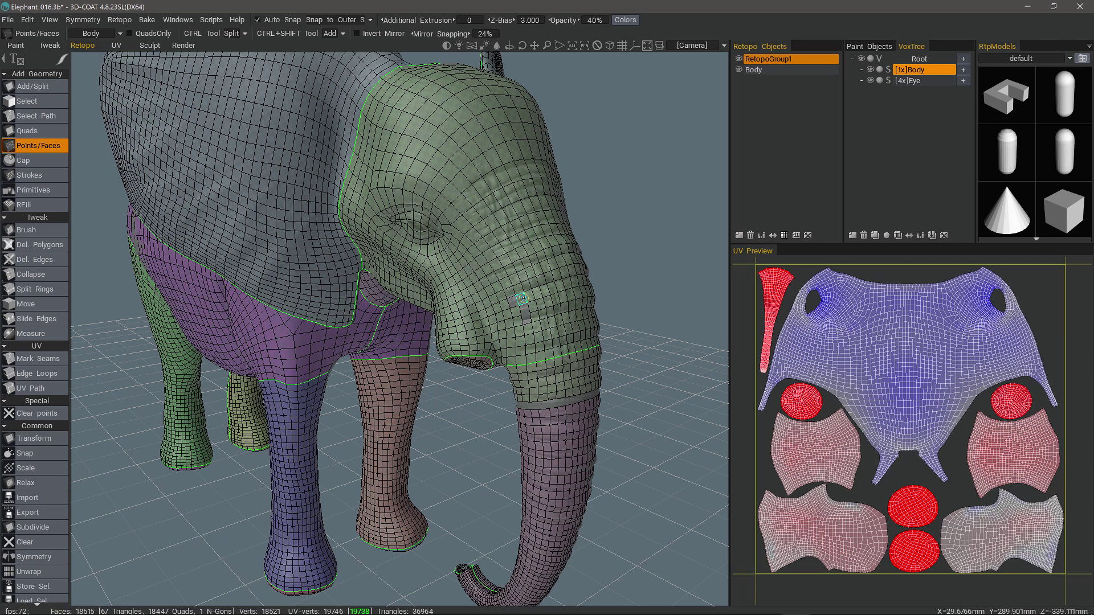
Fill the small gap on the upper trunk with four quads using the Points/Faces tool
left_click(523, 319)
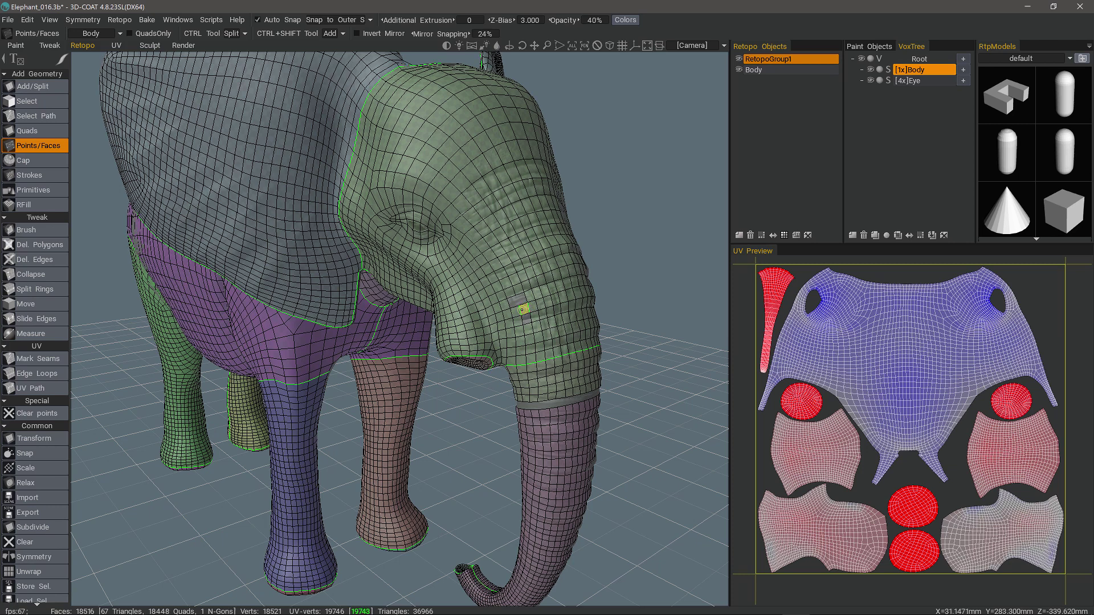
left_click(521, 310)
left_click(516, 301)
right_click(514, 302)
left_click_drag(514, 302, 526, 302, "alt")
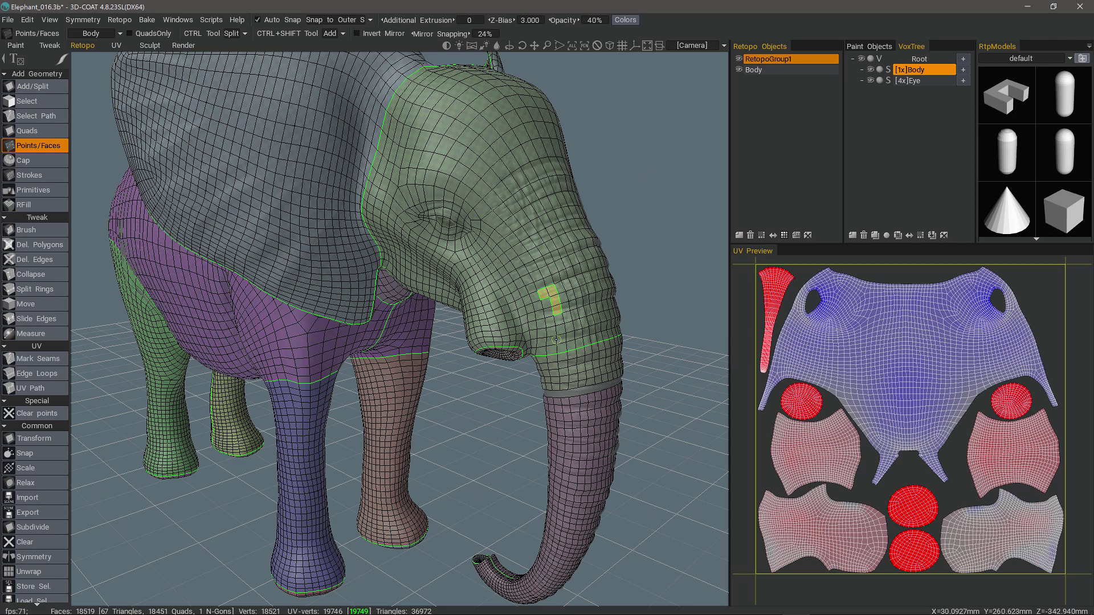
Isolate the new faces by hiding and reshowing the Body retopo group, and compare the Head and Body UV sets
left_click(739, 69)
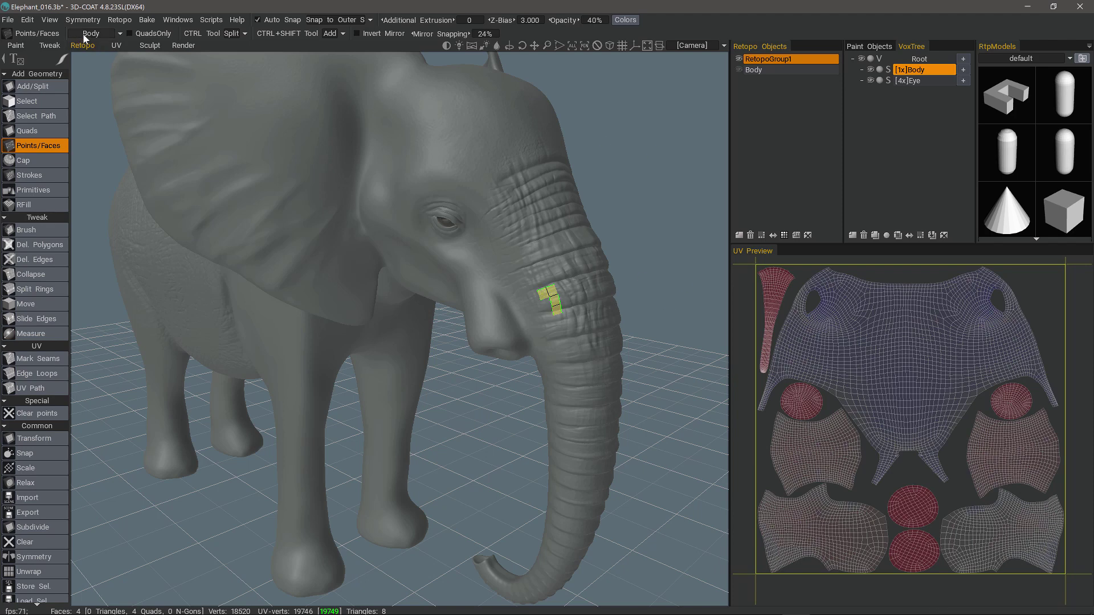
left_click(739, 69)
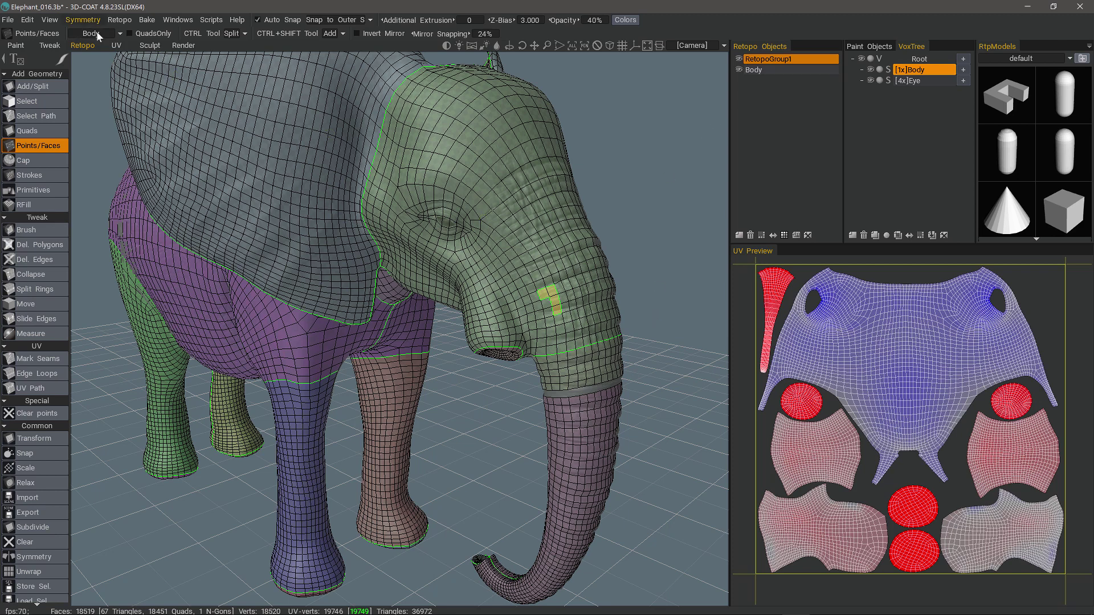
left_click(97, 33)
left_click(92, 46)
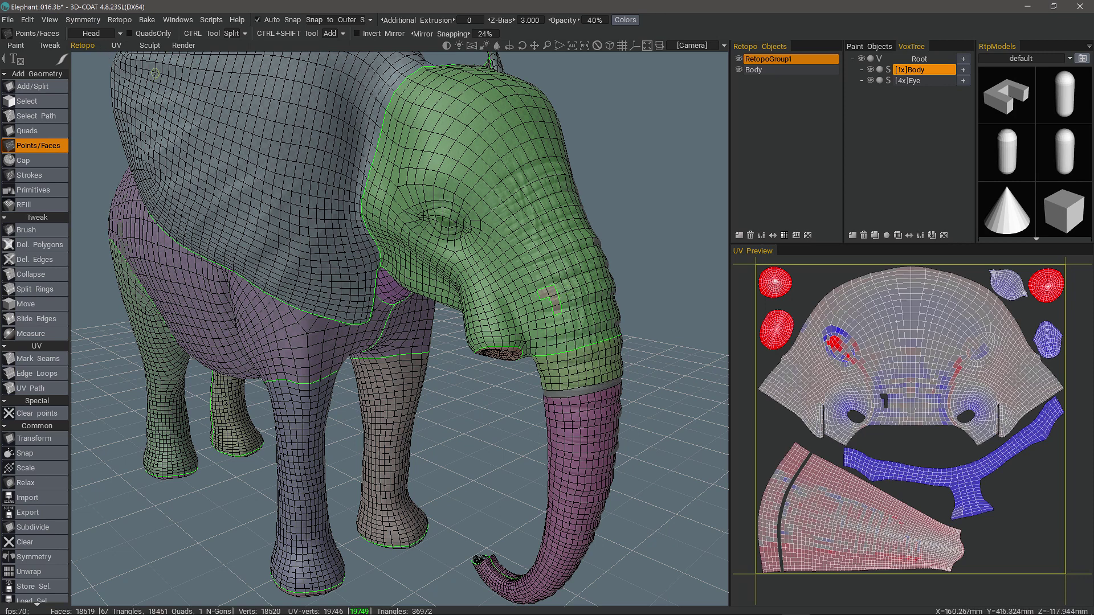
left_click(89, 33)
left_click(91, 57)
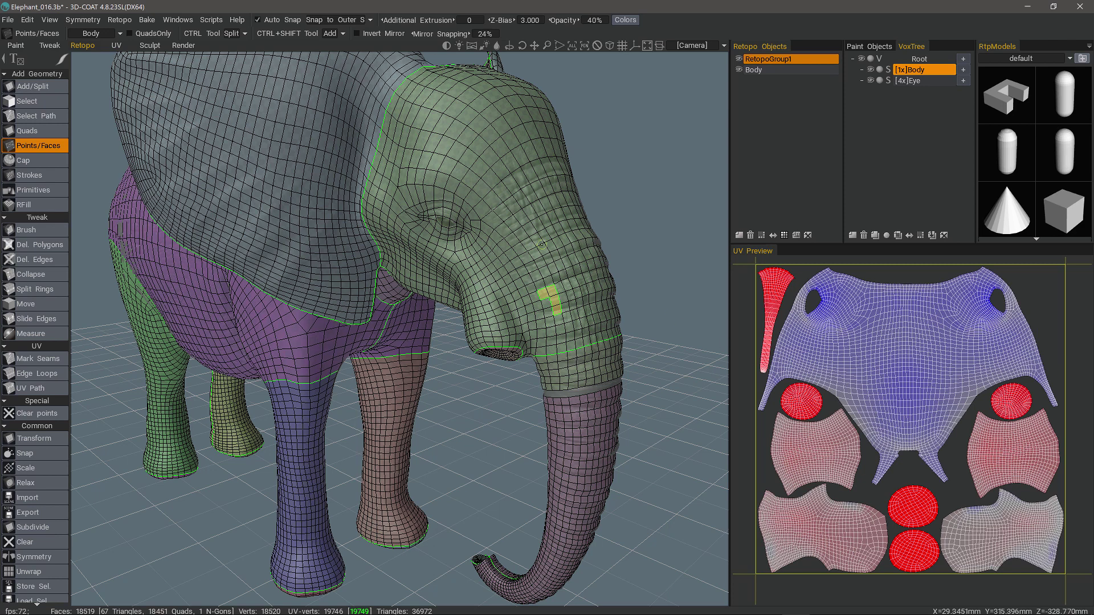
left_click(84, 32)
left_click(87, 45)
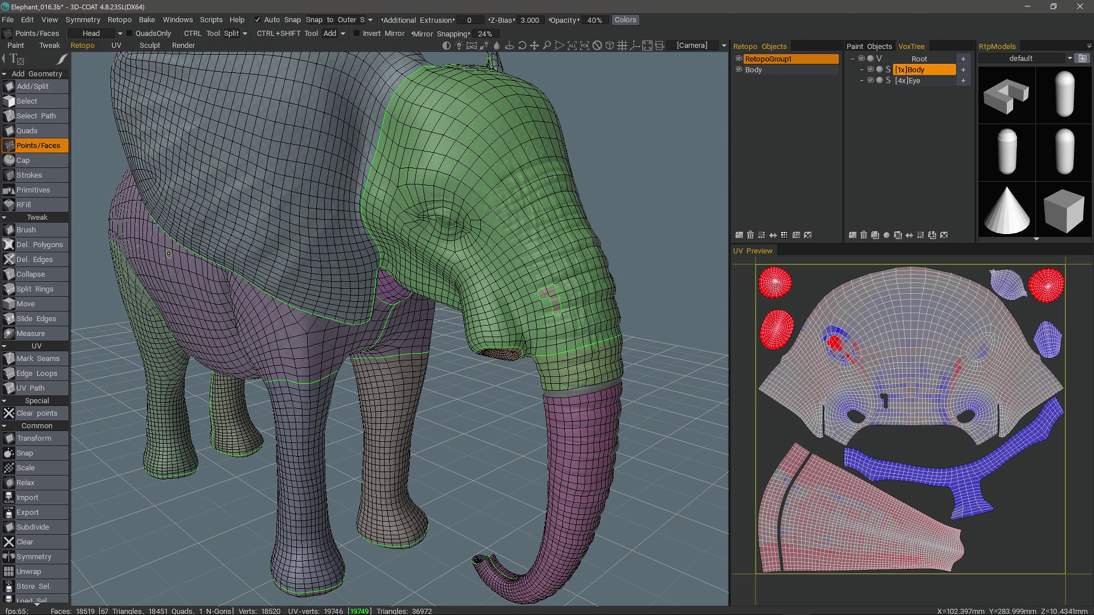
Raise the retopo mesh opacity to 61% and compare the coloring of the Body and RetopoGroup1 objects across the Head and Body UV sets
left_click_drag(576, 20, 599, 24)
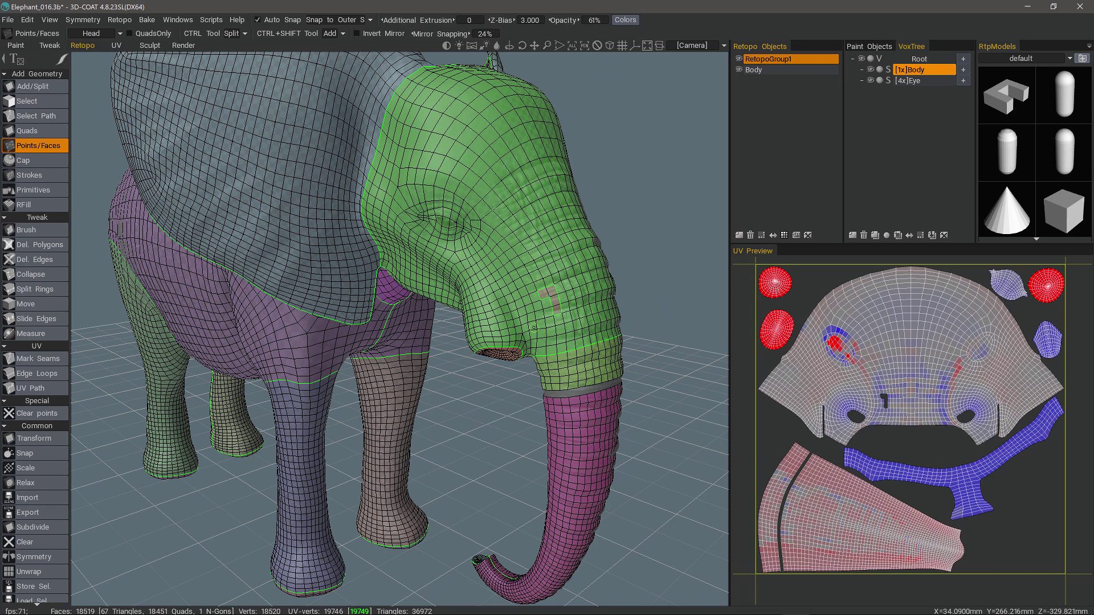
left_click(757, 70)
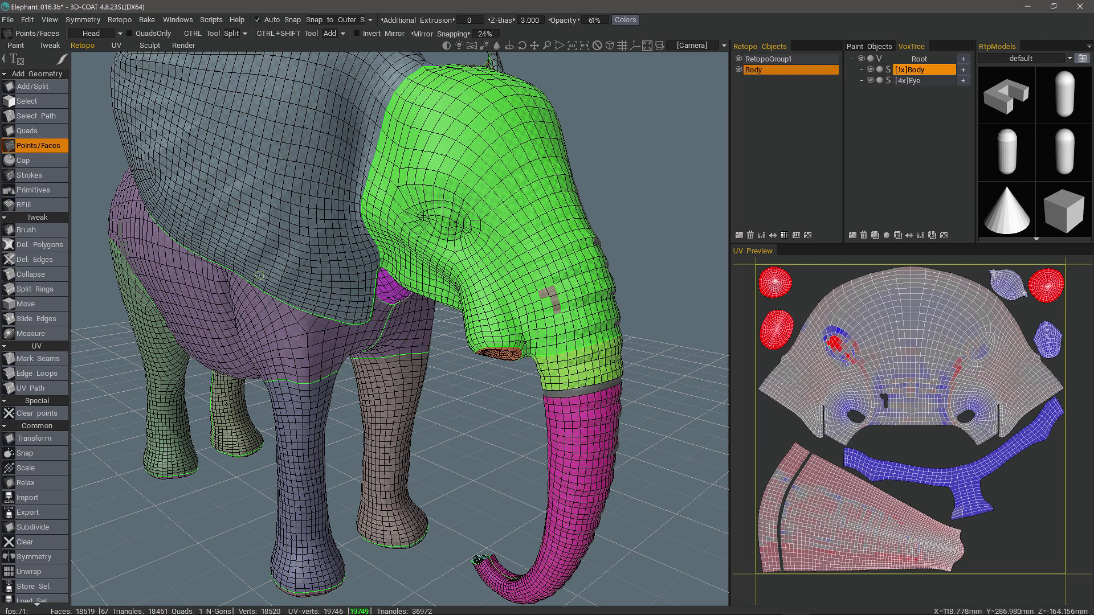
left_click(768, 59)
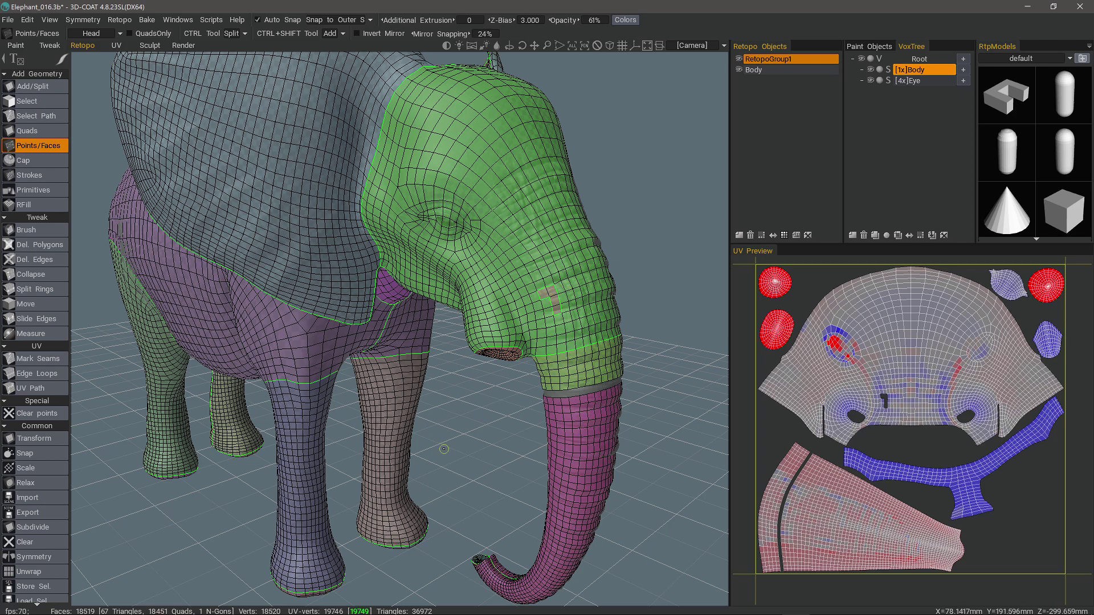
left_click(80, 36)
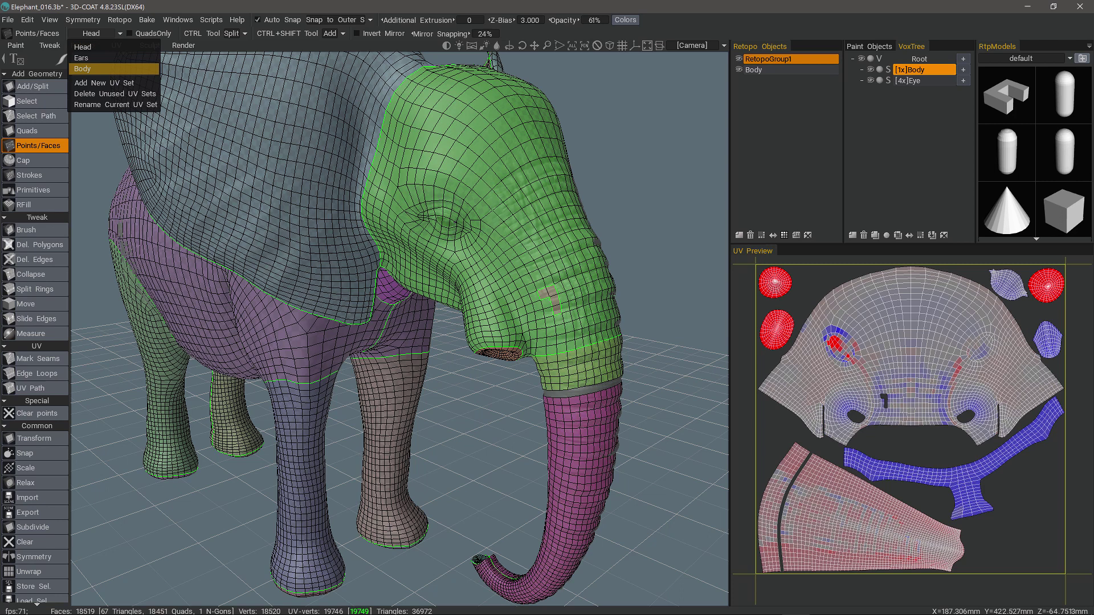
left_click(86, 63)
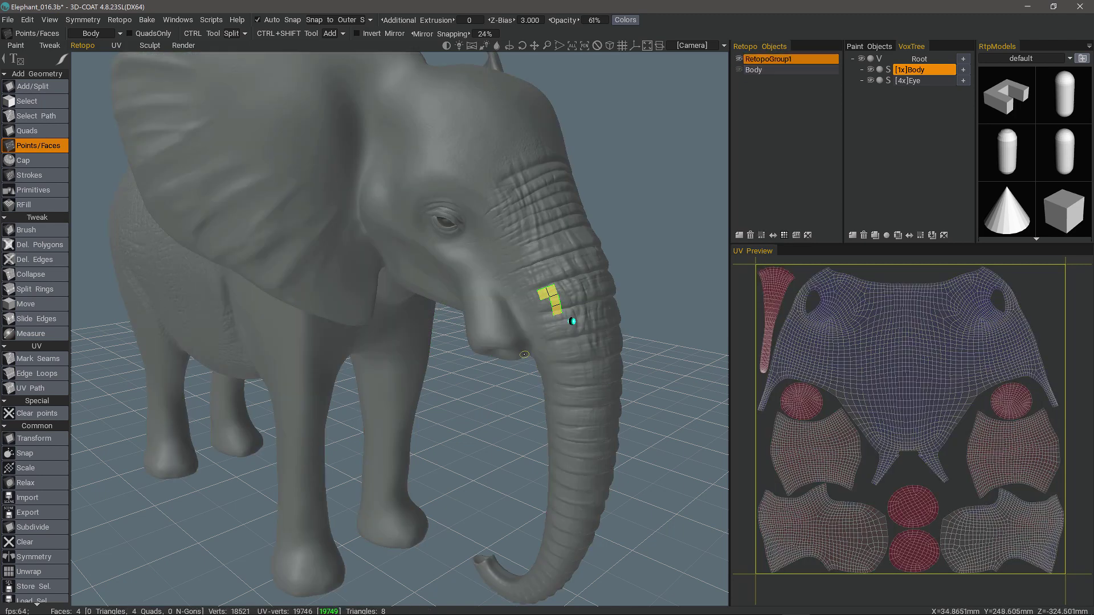
Undo the four faces added to the upper trunk
key("ctrl+z")
key("ctrl+z")
key("ctrl+z")
key("ctrl+z")
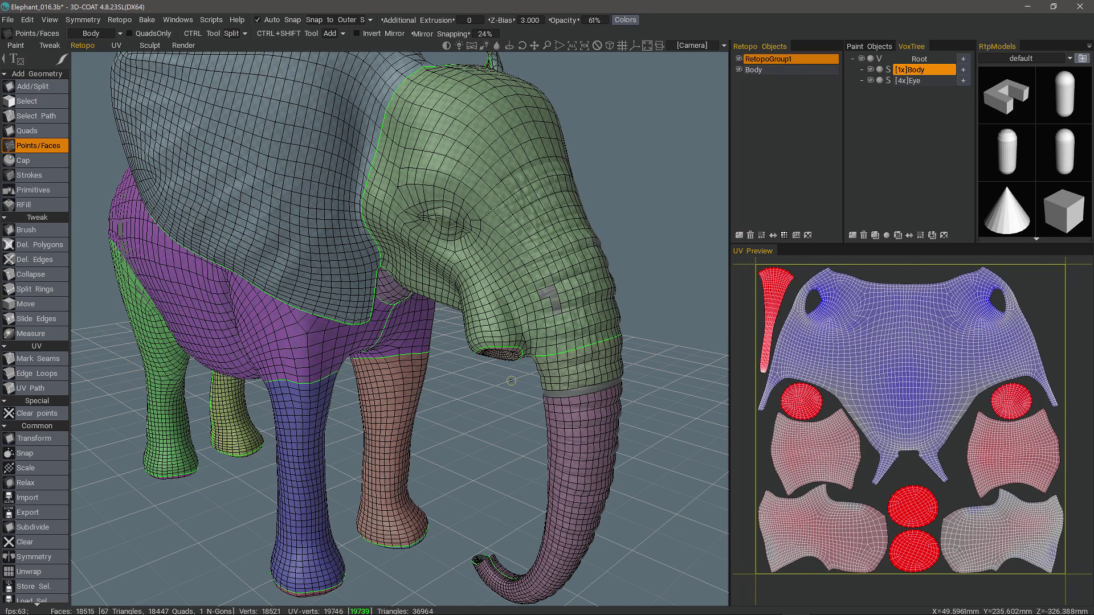
Make the Body retopo group and the Head UV set active, and lower the mesh opacity to 37%
left_click_drag(524, 371, 518, 351)
mouse_move(492, 412)
left_mouse_down()
mouse_move(495, 399)
mouse_move(497, 432)
left_mouse_up()
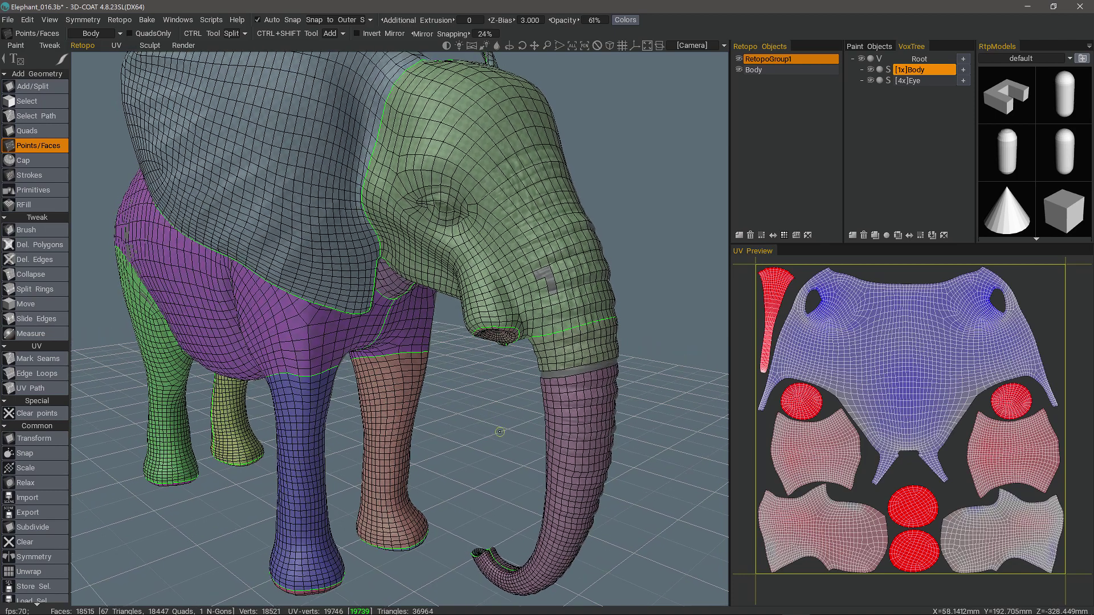
left_click(758, 69)
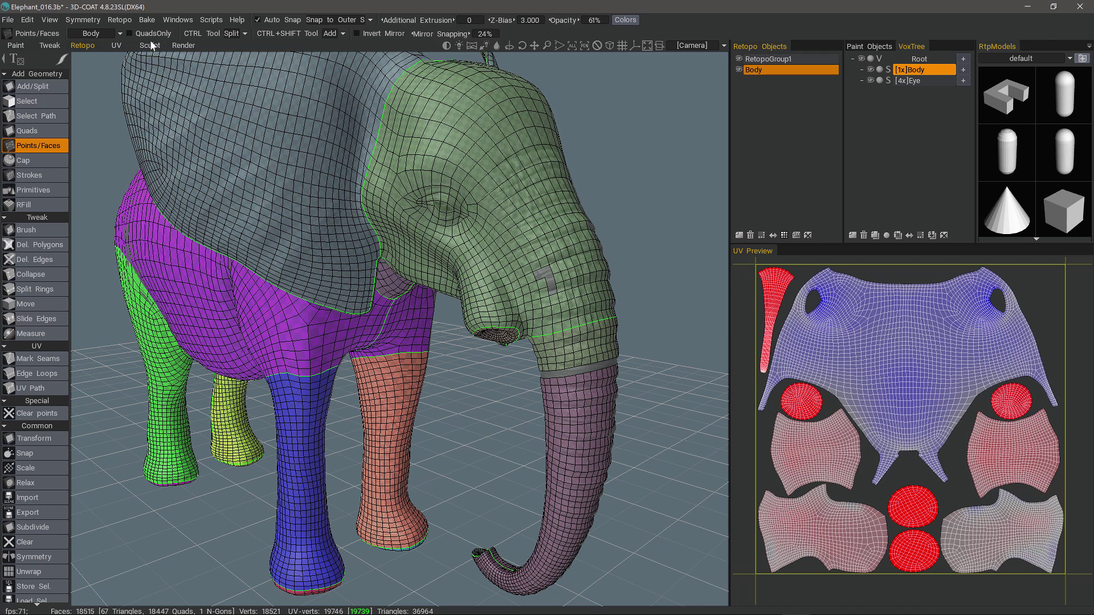
left_click(97, 33)
left_click(96, 50)
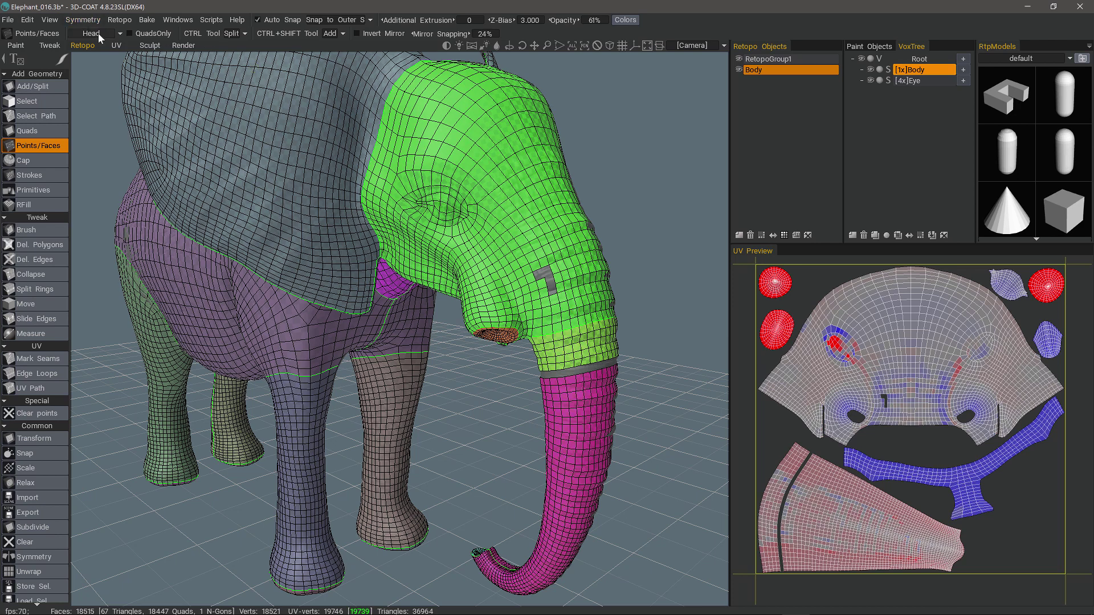
left_click(98, 33)
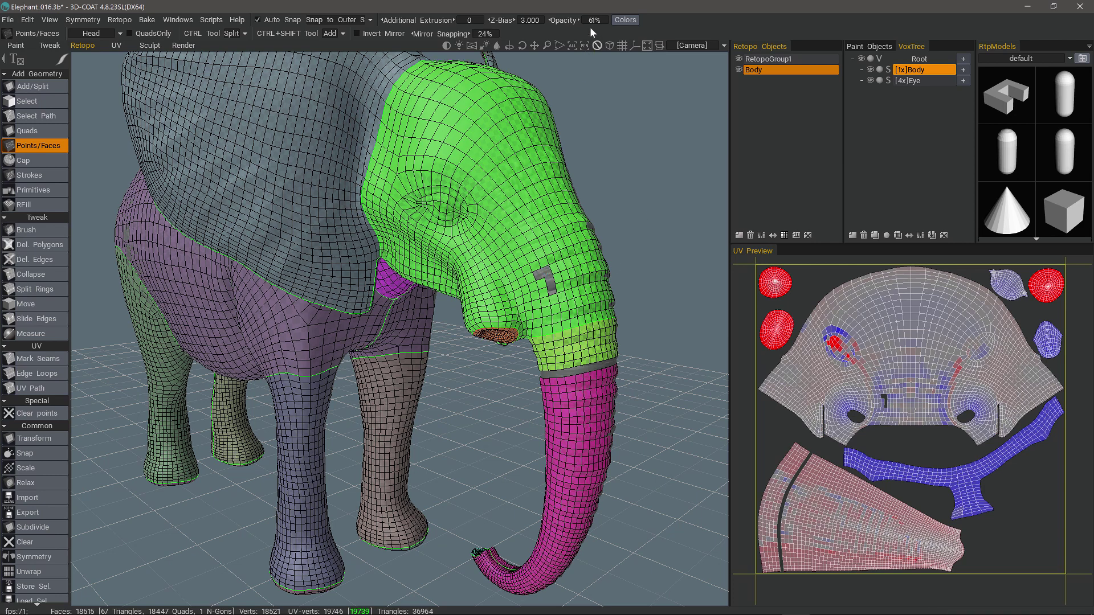
left_click_drag(563, 20, 540, 29)
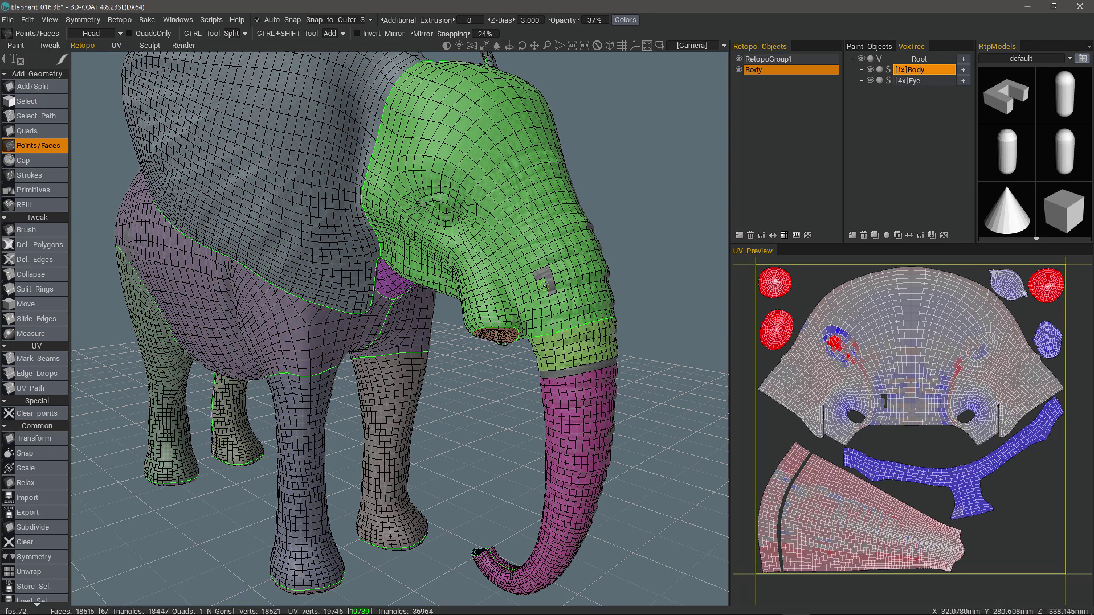
Bridge the ring-shaped gap around the trunk with a single face using the Points/Faces tool
left_click(44, 205)
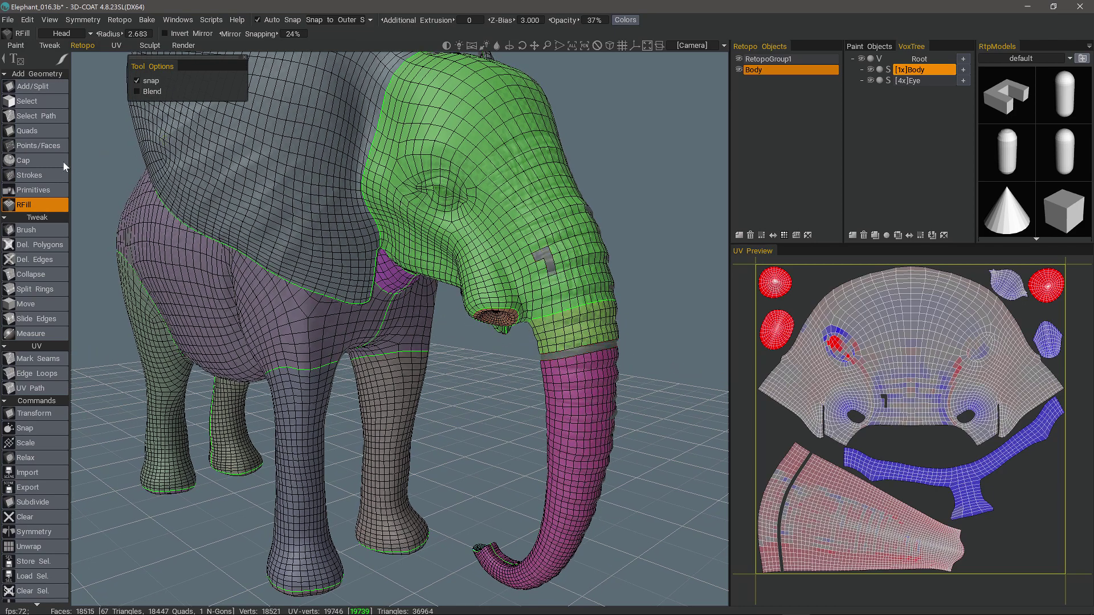
left_click(52, 145)
middle_click_drag(552, 327, 554, 277, "alt")
right_click_drag(554, 277, 615, 232, "alt")
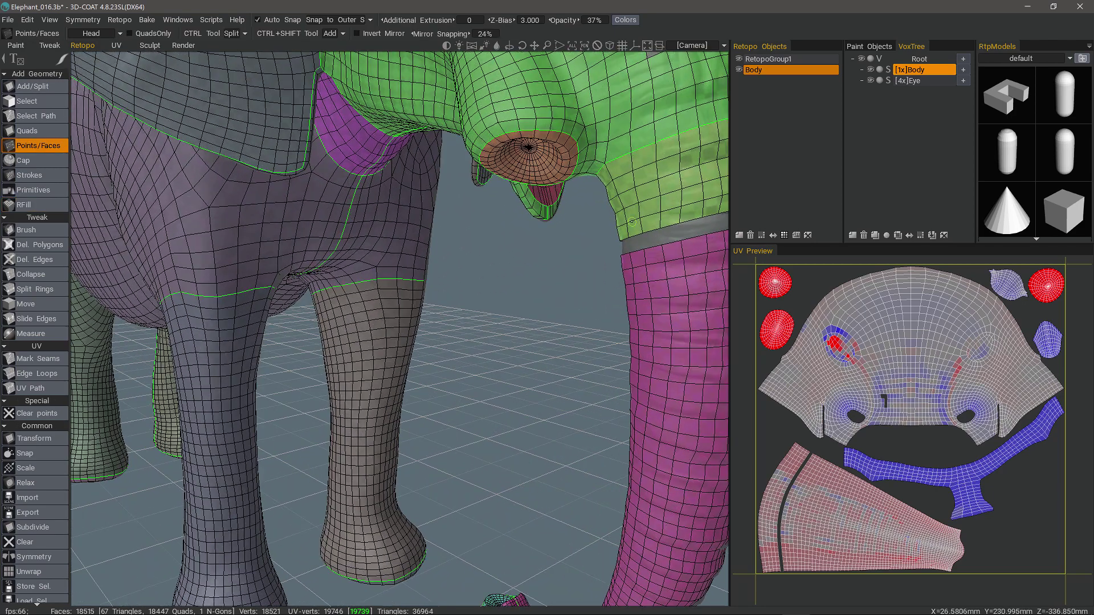
right_click(651, 242)
scroll(651, 240, "down", 4)
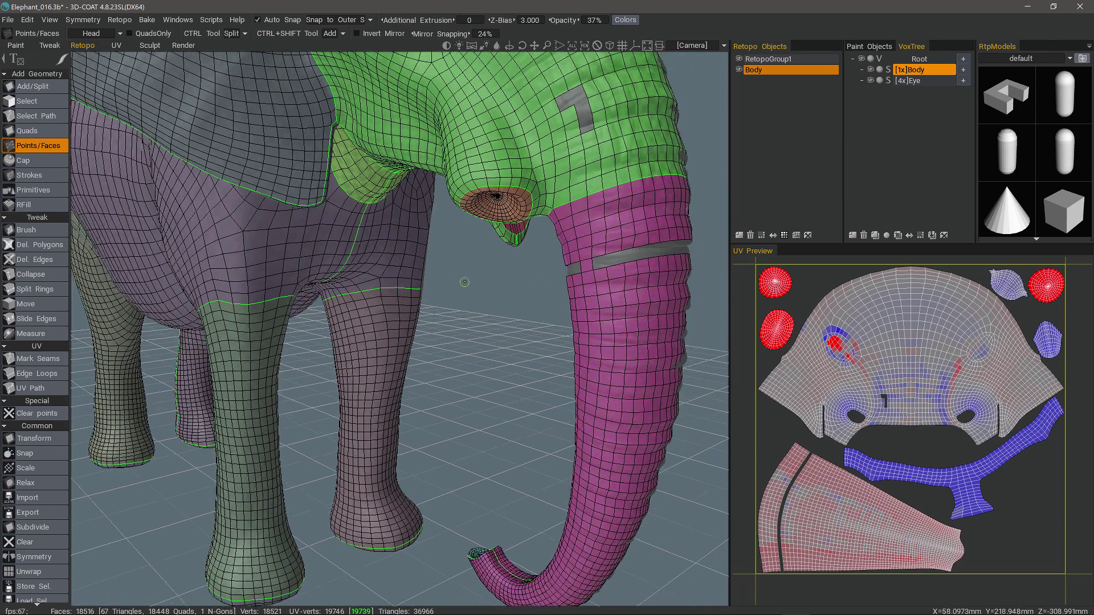
Fill the rest of the trunk's ring gap and the small hole on the upper trunk with RFill
left_click(54, 208)
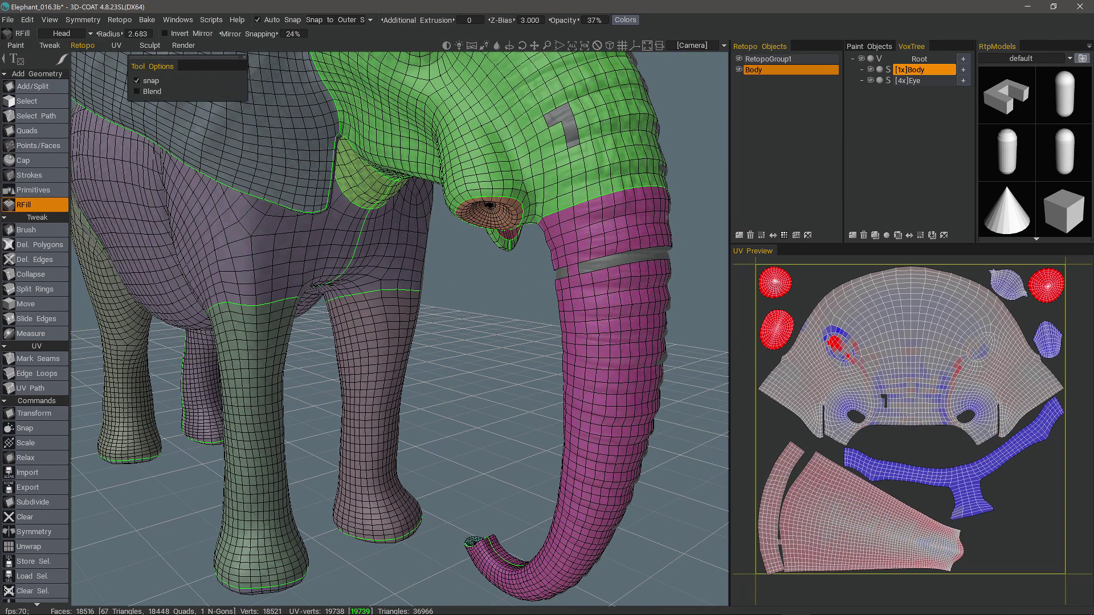
left_click(596, 263)
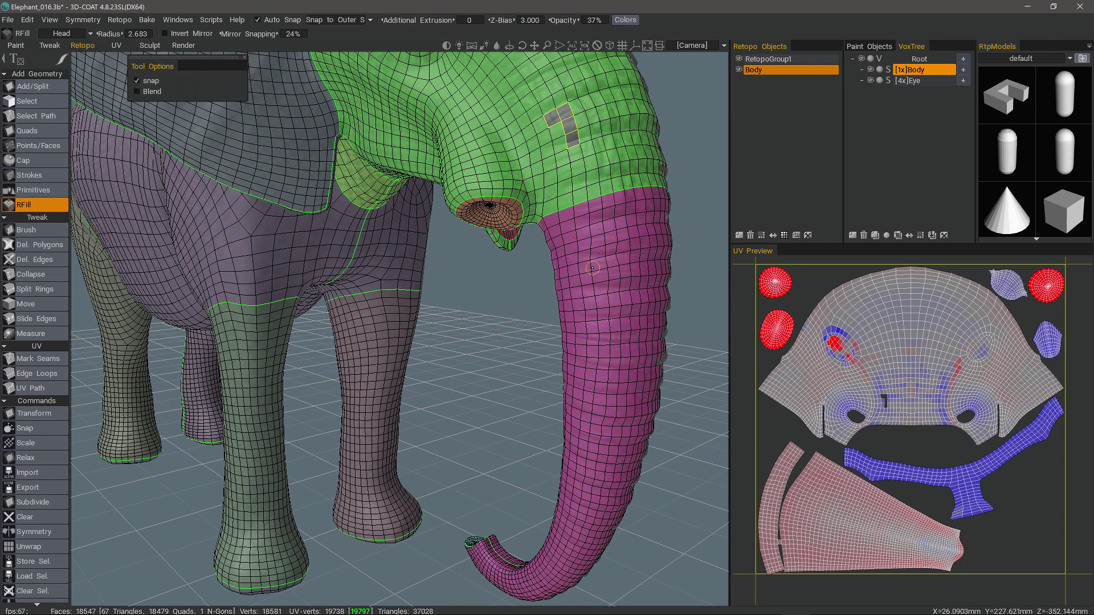
left_click(561, 115)
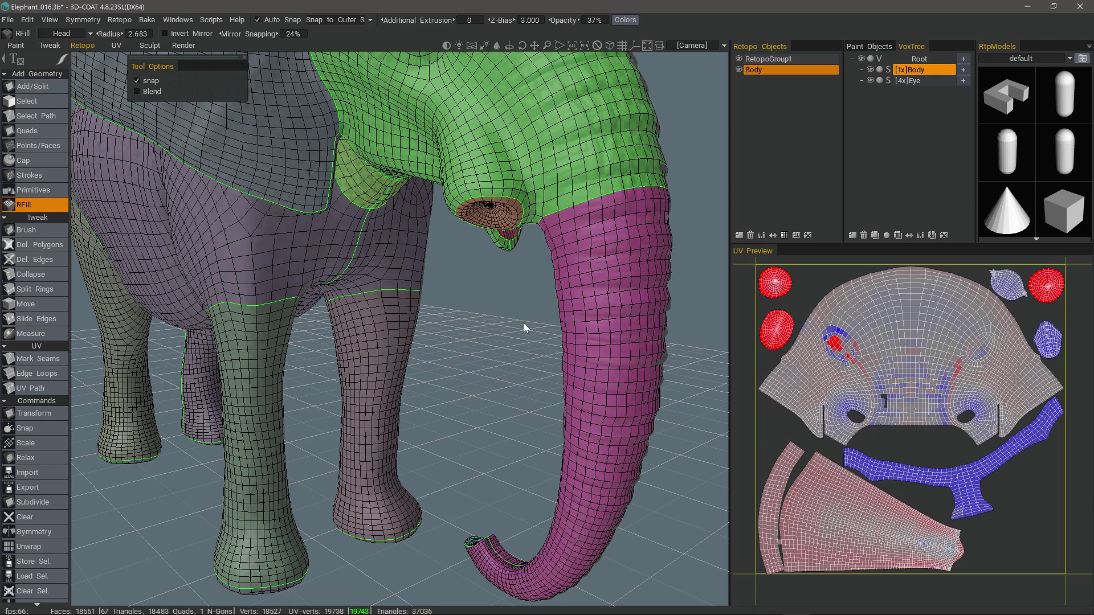
Repair the lengthwise seam along the underside of the trunk with the Mark Seams tool
scroll(500, 339, "down", 3)
left_click_drag(500, 337, 485, 357)
scroll(480, 359, "down", 3)
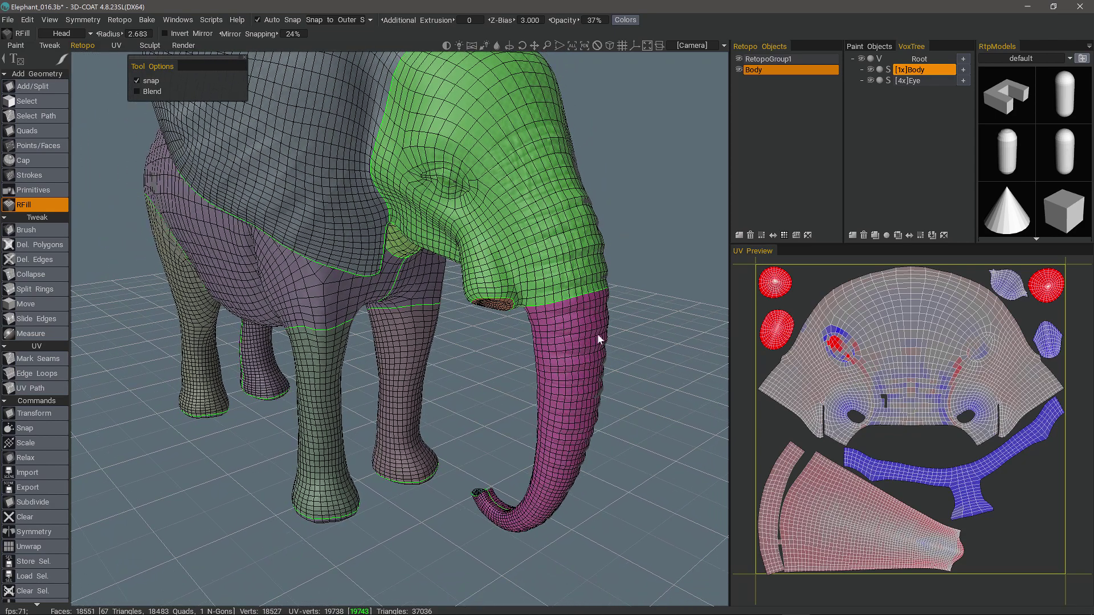
left_click(35, 358)
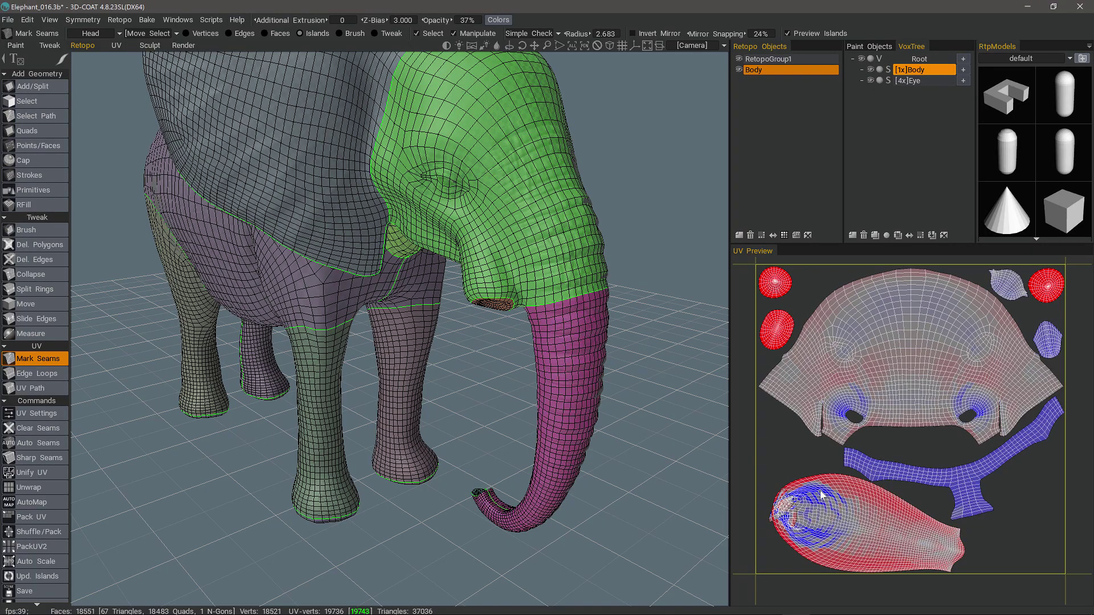
left_click_drag(592, 453, 643, 427)
middle_click_drag(648, 369, 574, 311)
right_click_drag(574, 311, 505, 255)
left_click_drag(506, 254, 513, 231)
right_click_drag(513, 231, 504, 220)
left_click_drag(503, 220, 530, 216)
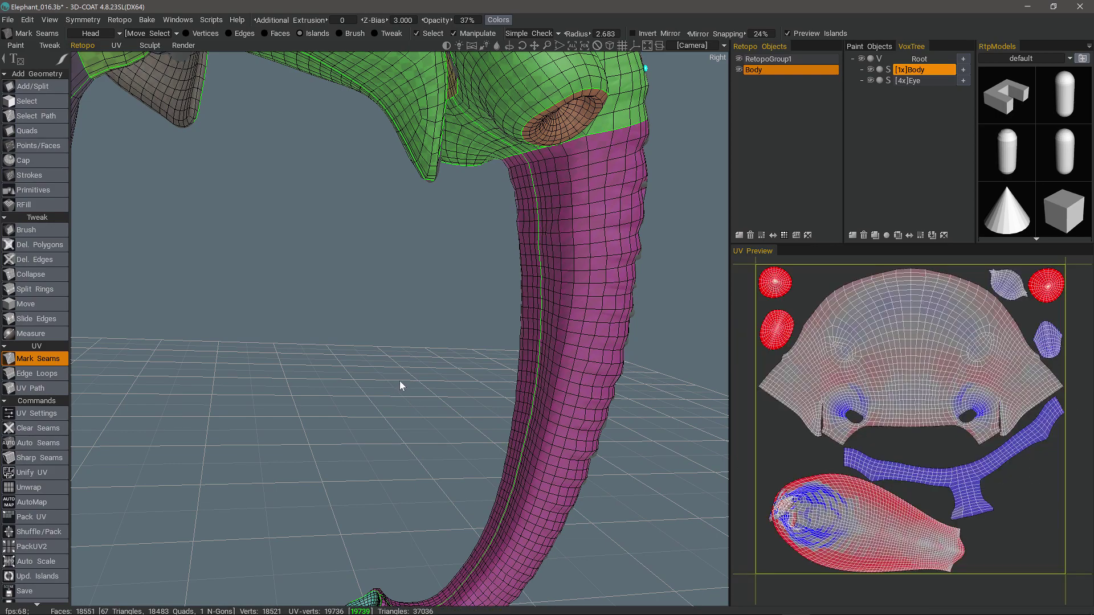
Unwrap the trunk's UV island with the GU method and nudge it to fit inside the UV square
left_click_drag(400, 382, 433, 345)
right_click_drag(432, 344, 501, 354)
left_click_drag(502, 353, 633, 353)
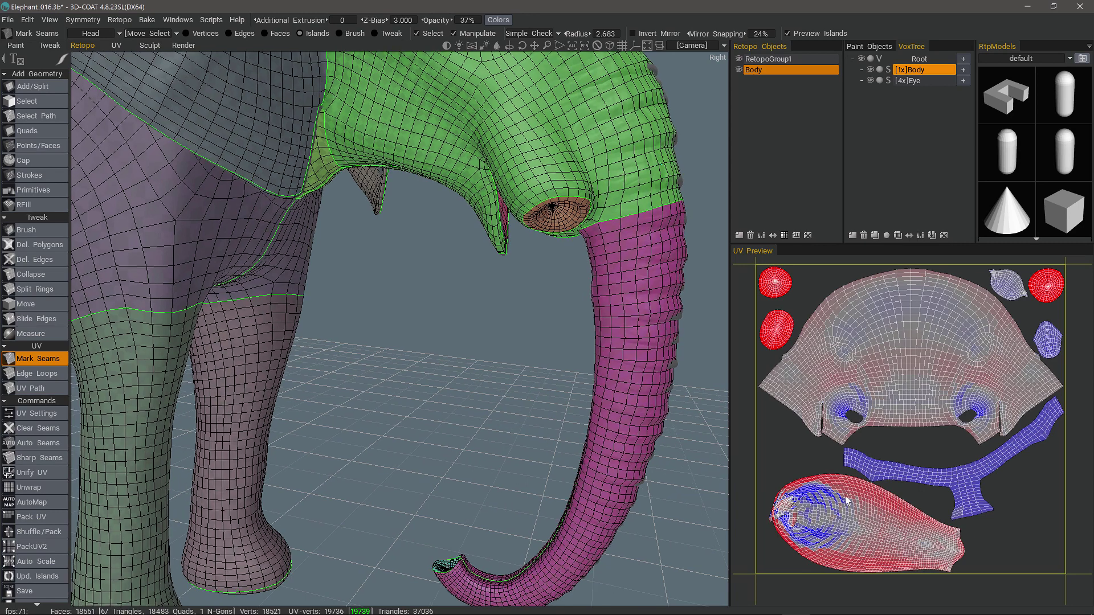
left_click(832, 524)
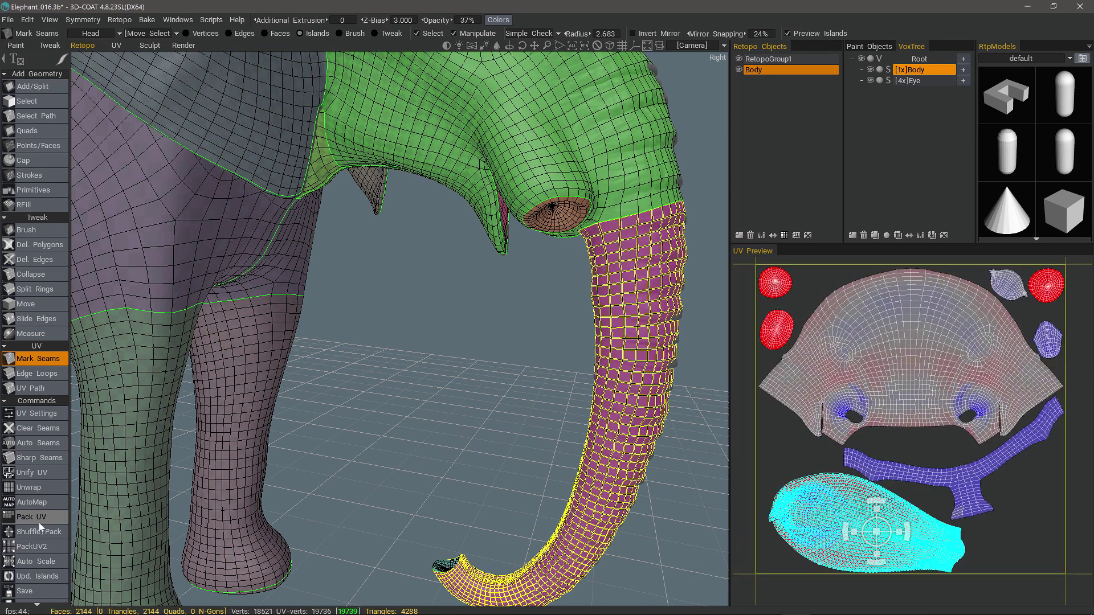
scroll(39, 273, "down", 5)
scroll(46, 236, "down", 1)
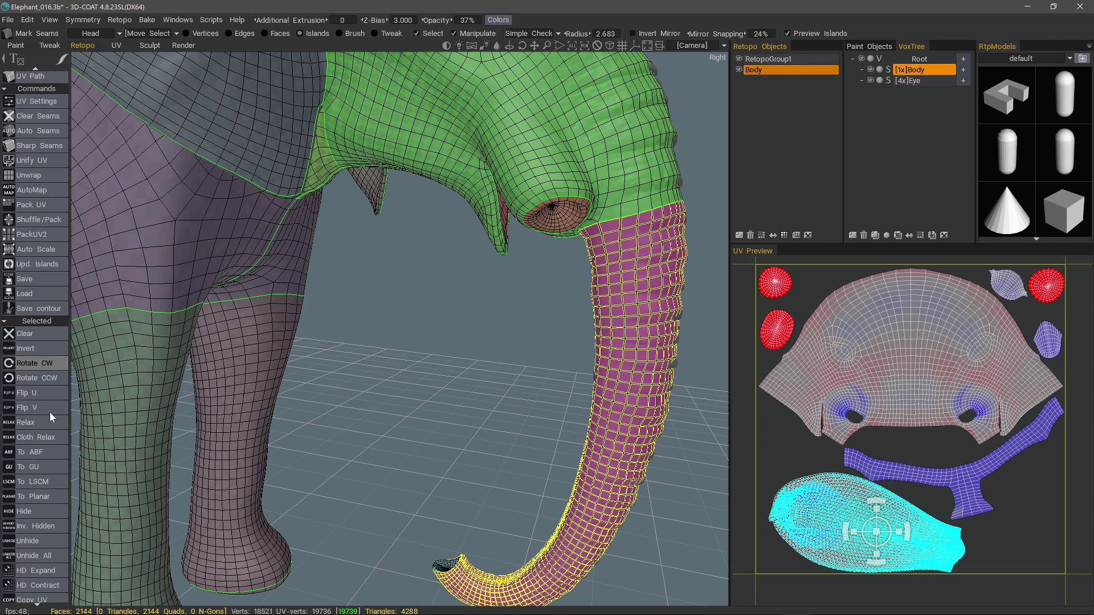
left_click(33, 466)
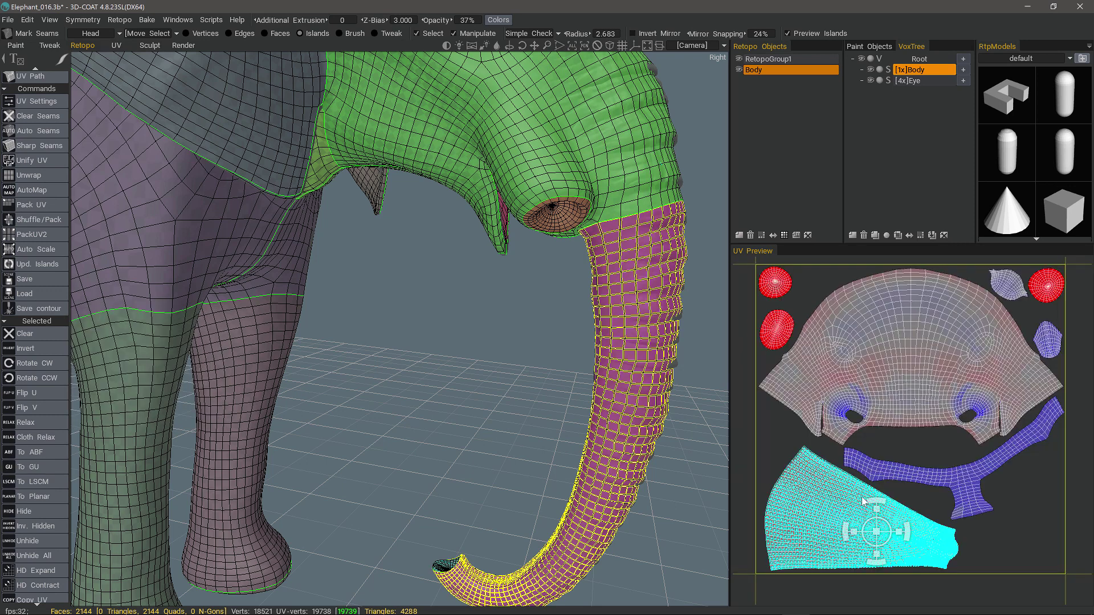
left_click_drag(883, 523, 876, 524)
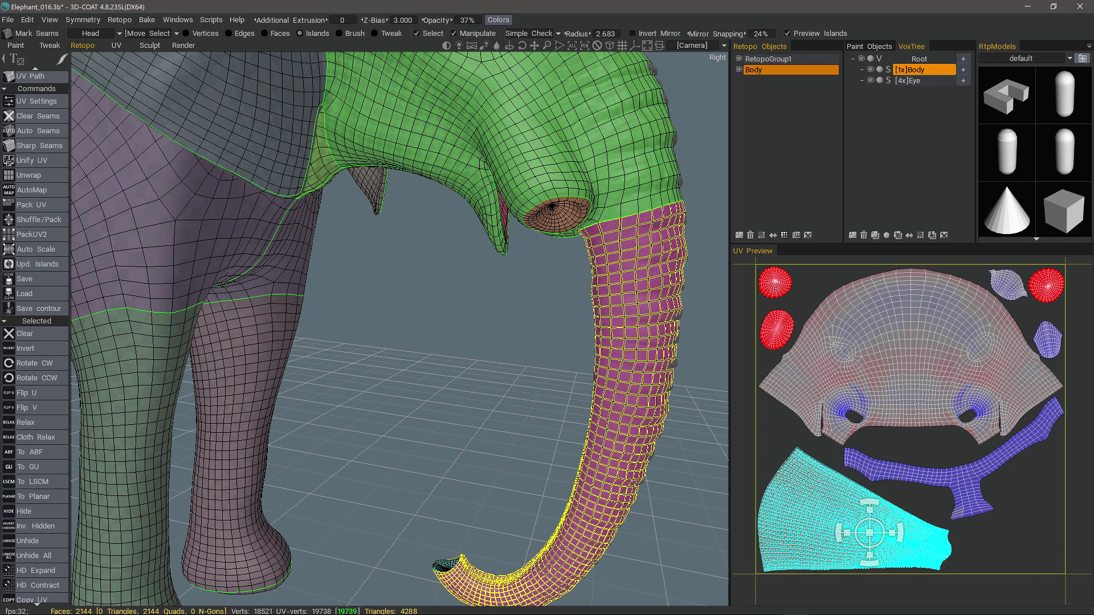
left_click(804, 501, "ctrl")
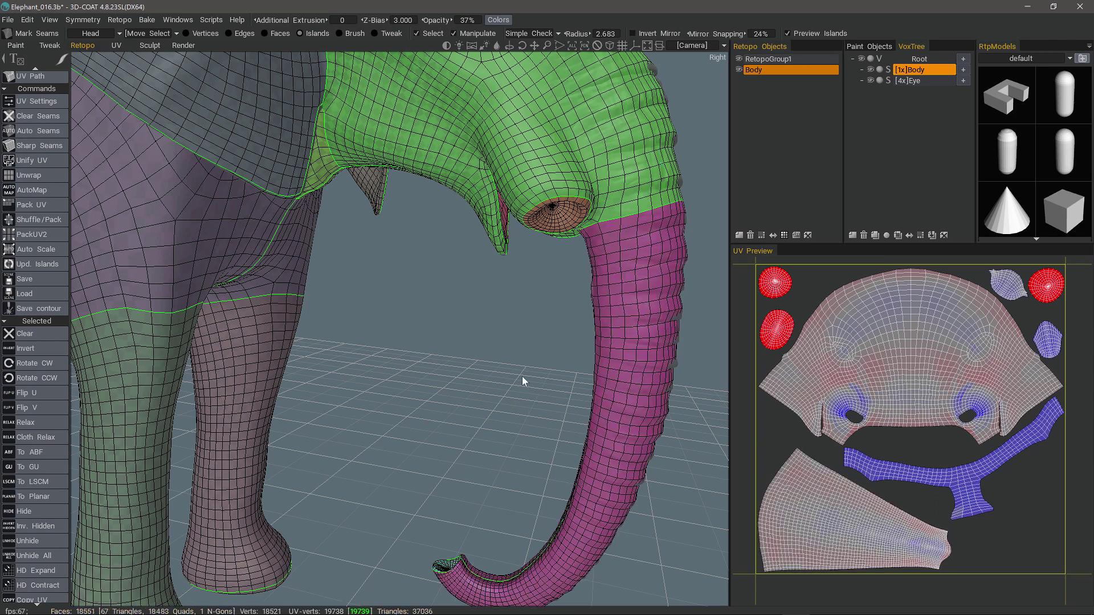
Select the head's UV island in the UV preview
scroll(535, 360, "down", 8)
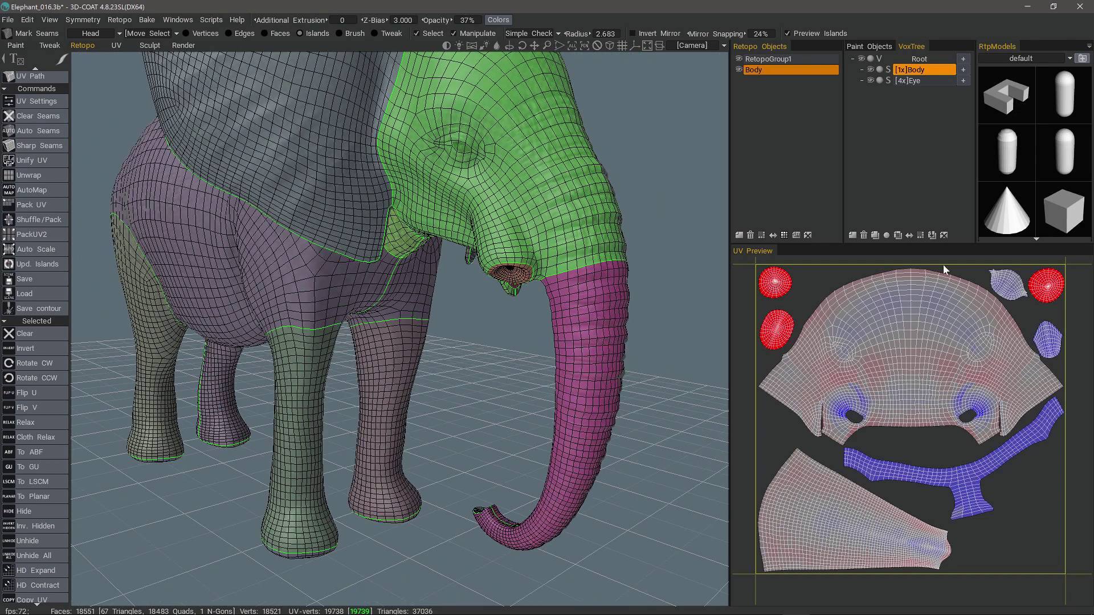
left_click(899, 389)
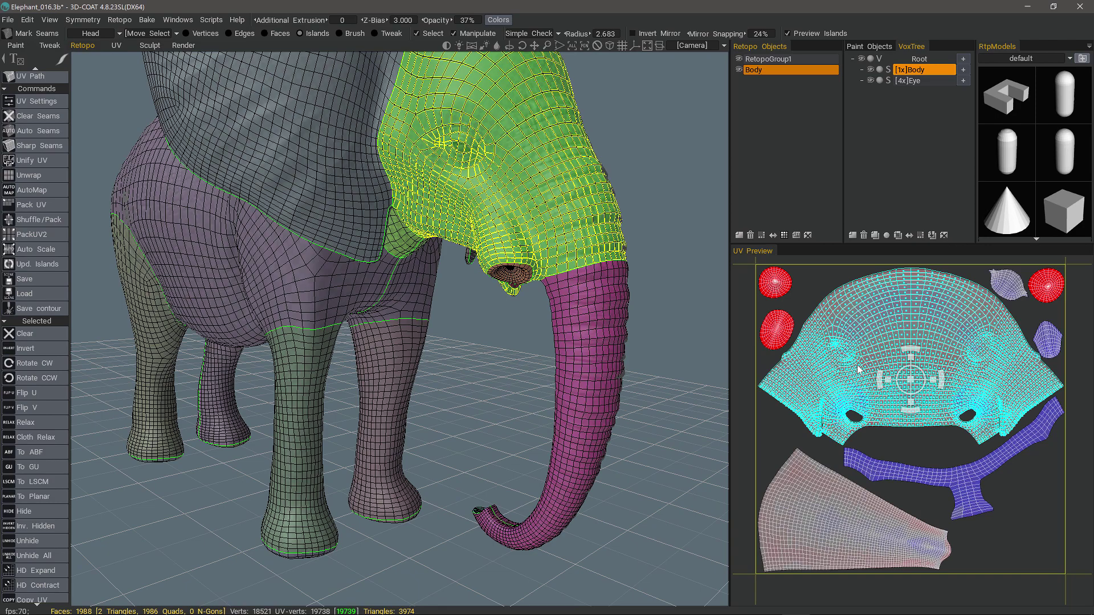